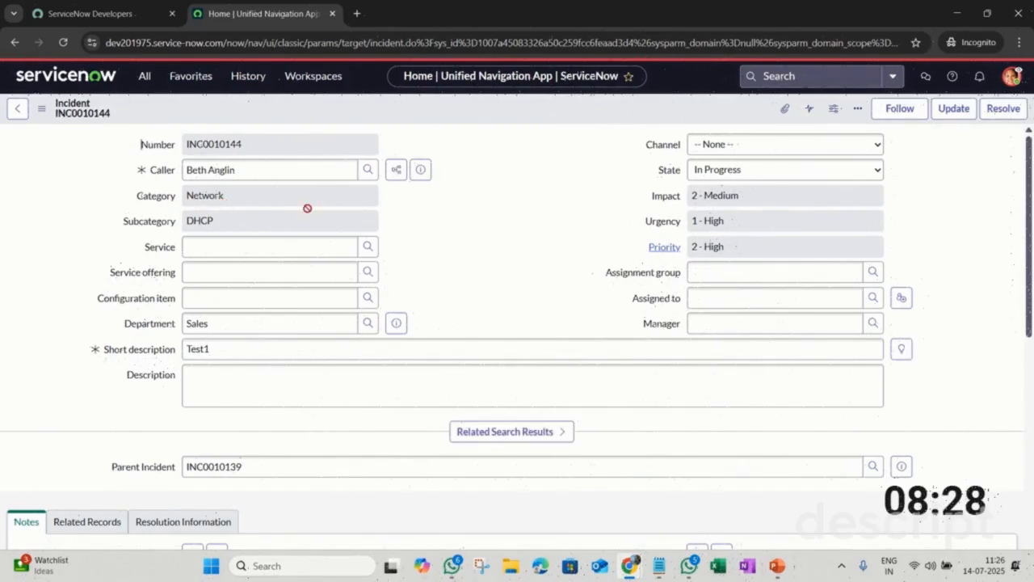
# Preview the parent incident record from the child incident form and check which of the form's fields are read-only.
pyautogui.click(902, 468)
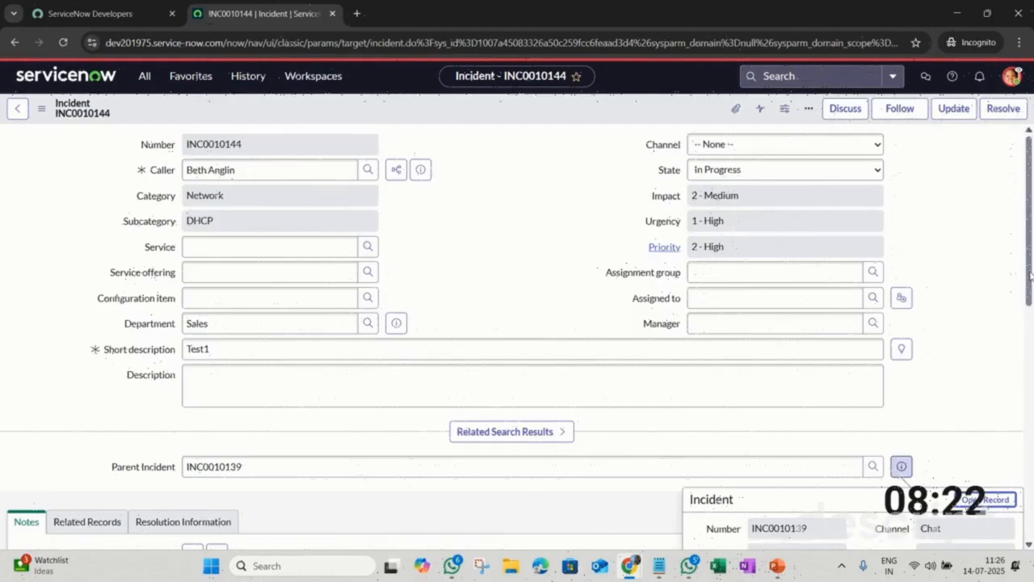
pyautogui.scroll(-3, 1031, 276)
pyautogui.scroll(3, 1008, 234)
pyautogui.scroll(-2, 1009, 233)
pyautogui.scroll(2, 1011, 229)
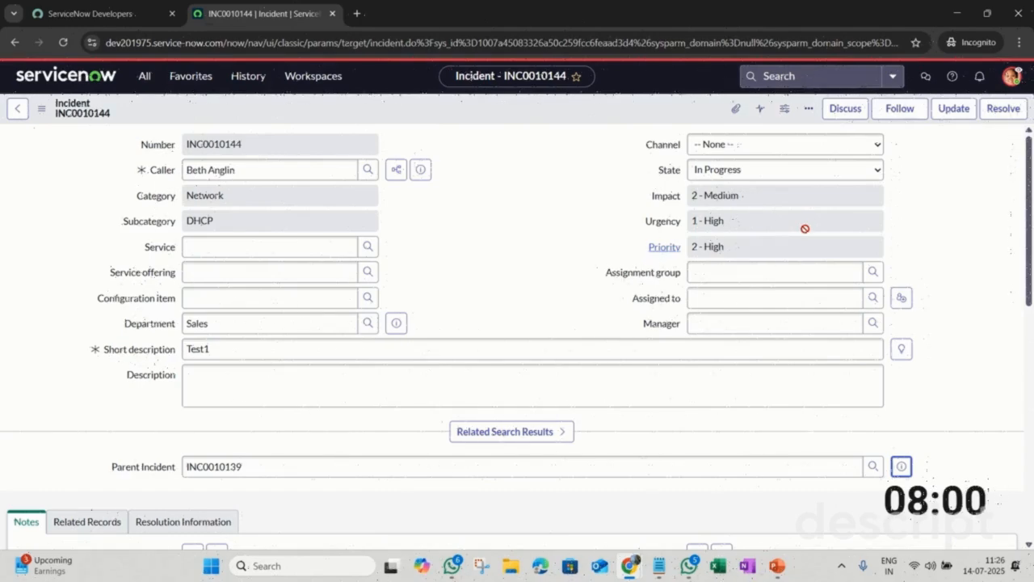
# Close the incognito window and refresh the Access Controls list in the admin browser session.
pyautogui.click(1022, 14)
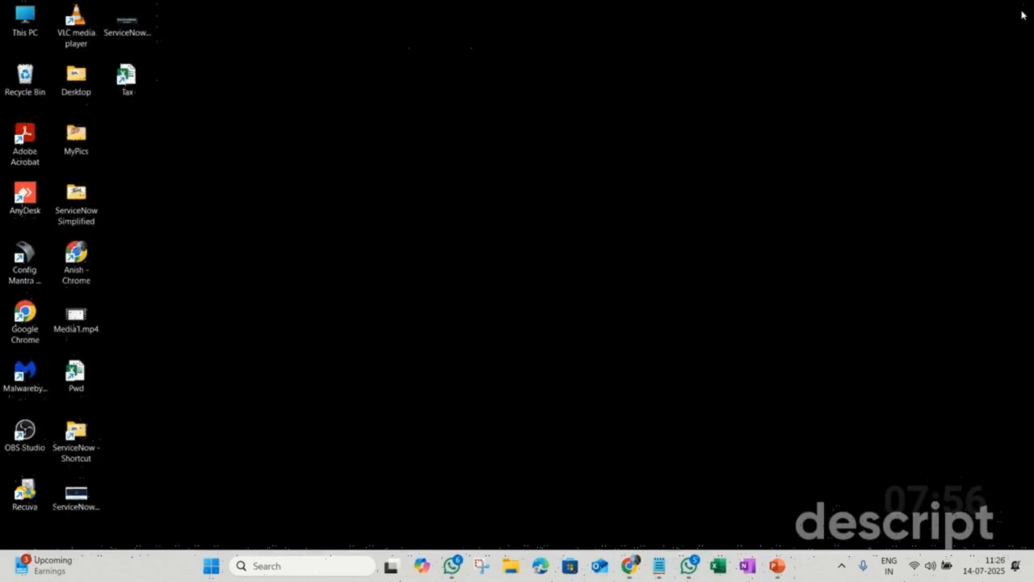
pyautogui.click(629, 566)
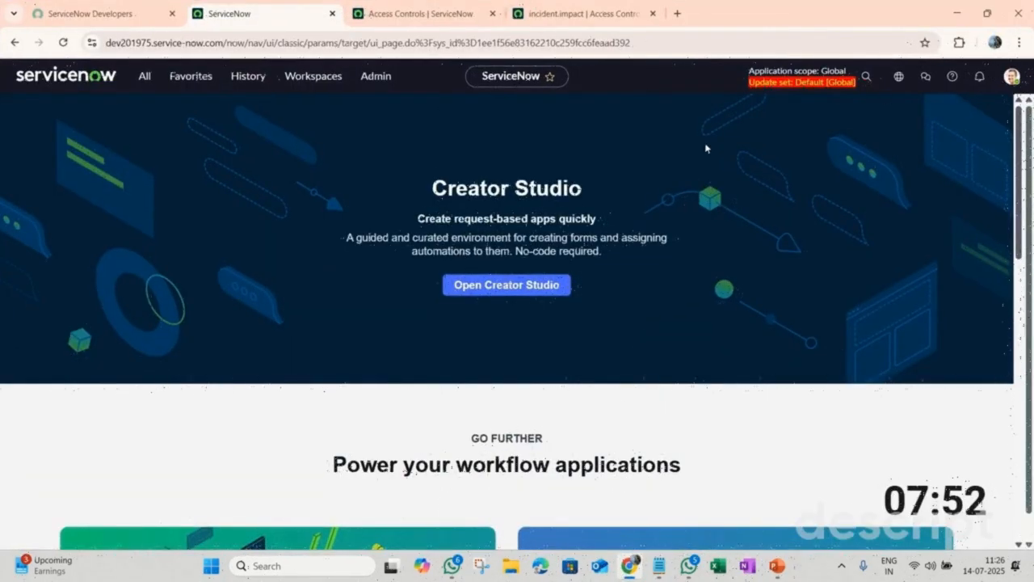
pyautogui.click(427, 16)
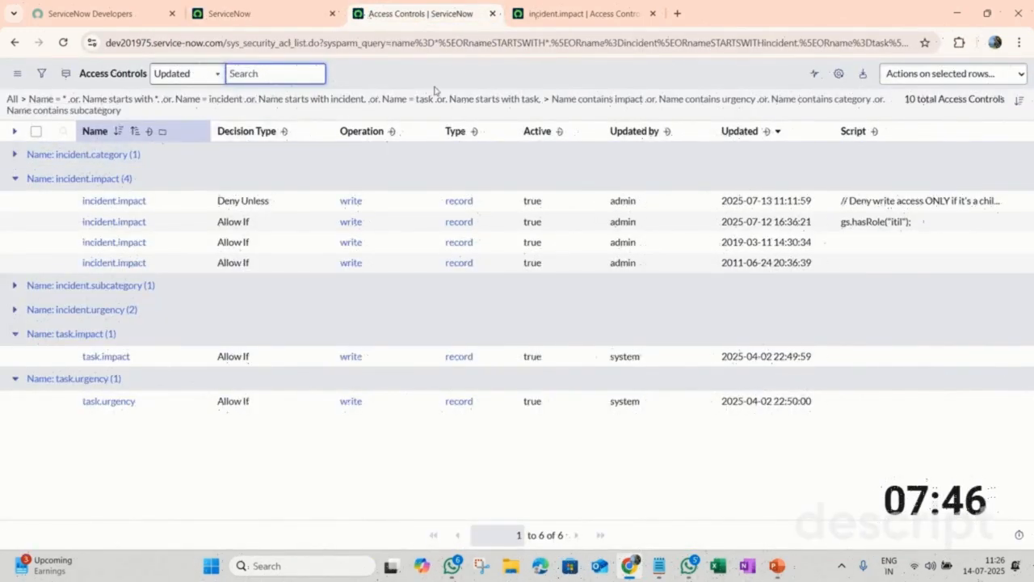
pyautogui.rightClick(471, 70)
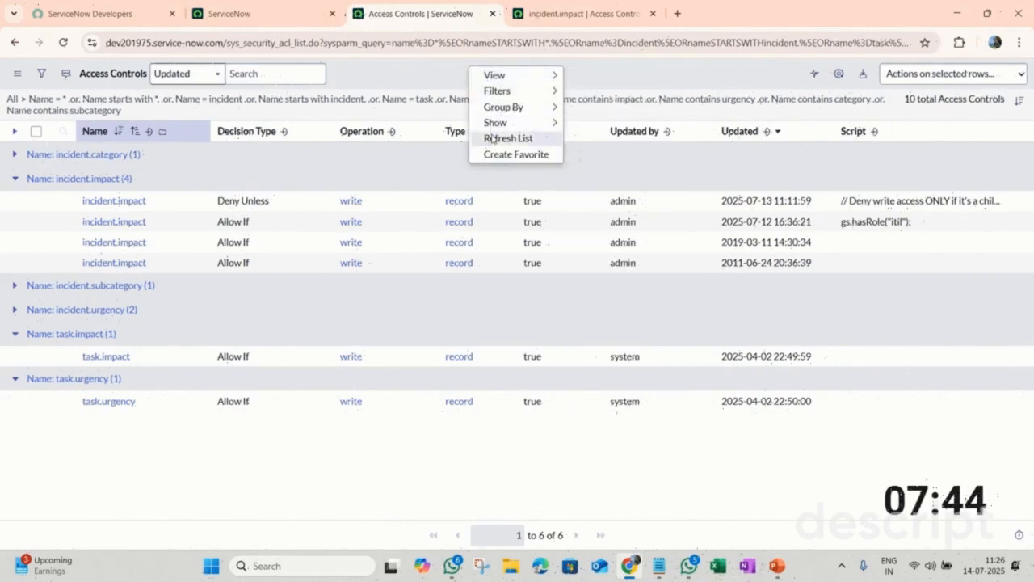
pyautogui.click(492, 138)
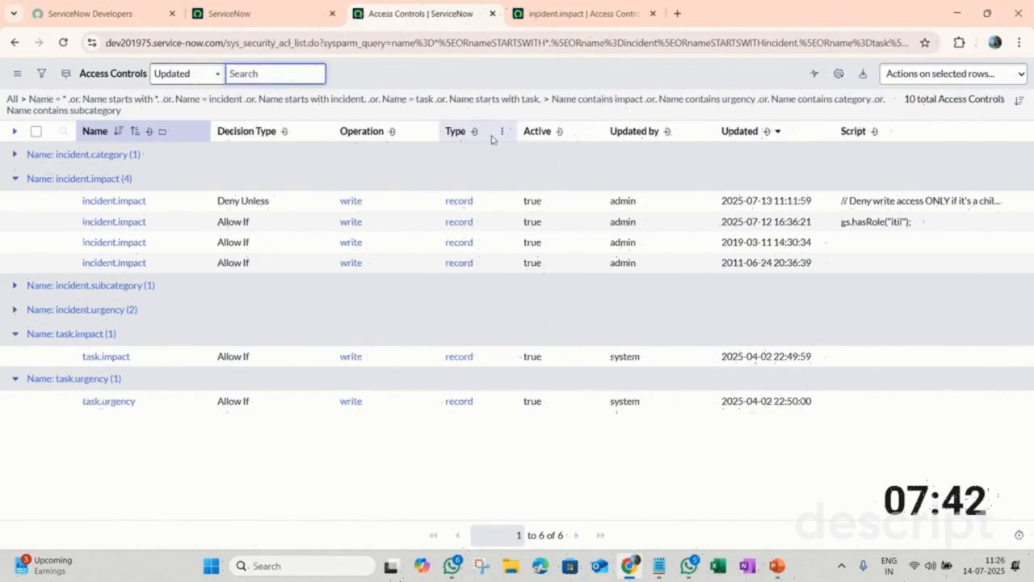
# Filter the task.urgency and task.impact rules out of the Access Controls list.
pyautogui.click(220, 244)
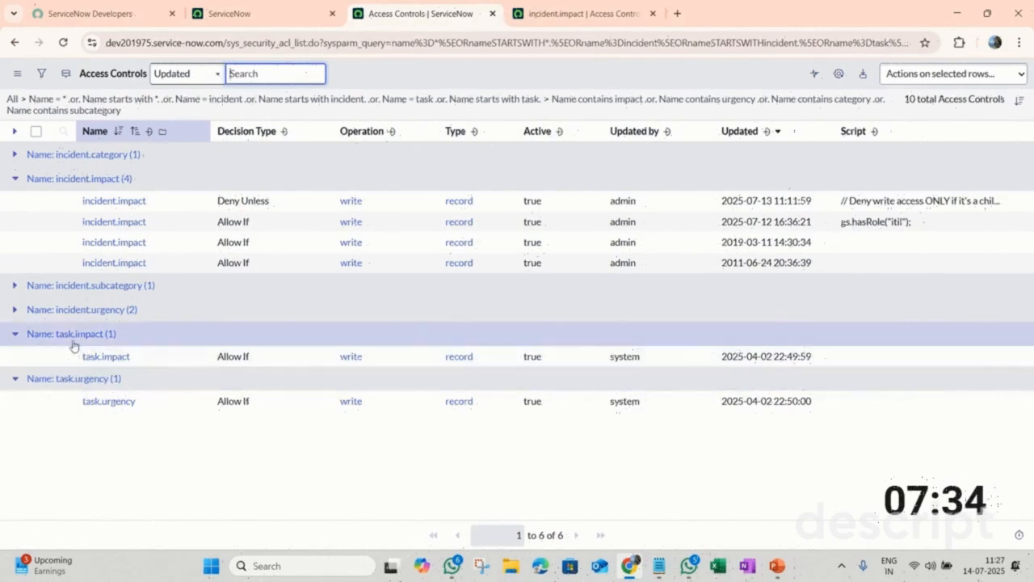
pyautogui.click(108, 402)
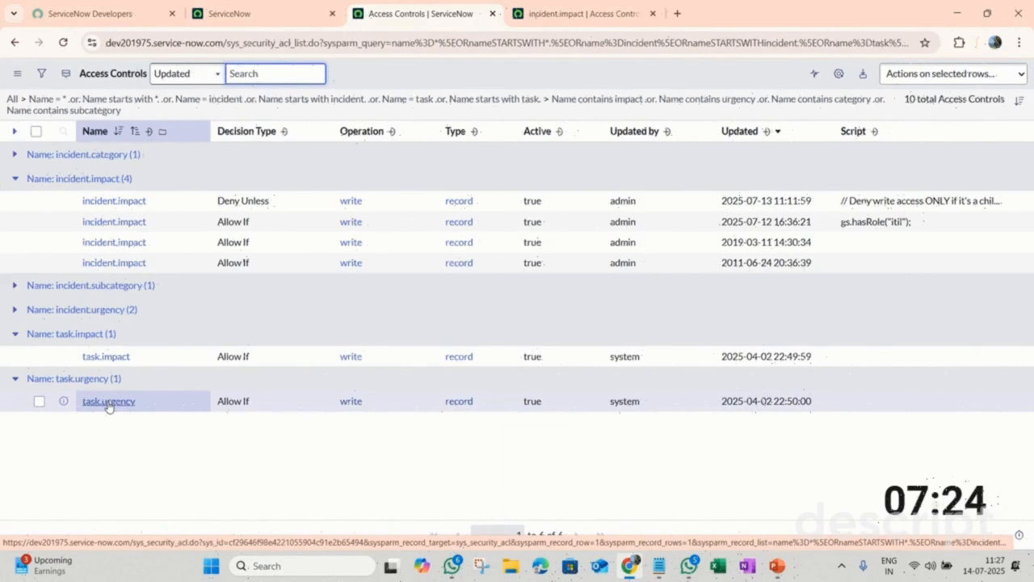
pyautogui.rightClick(109, 405)
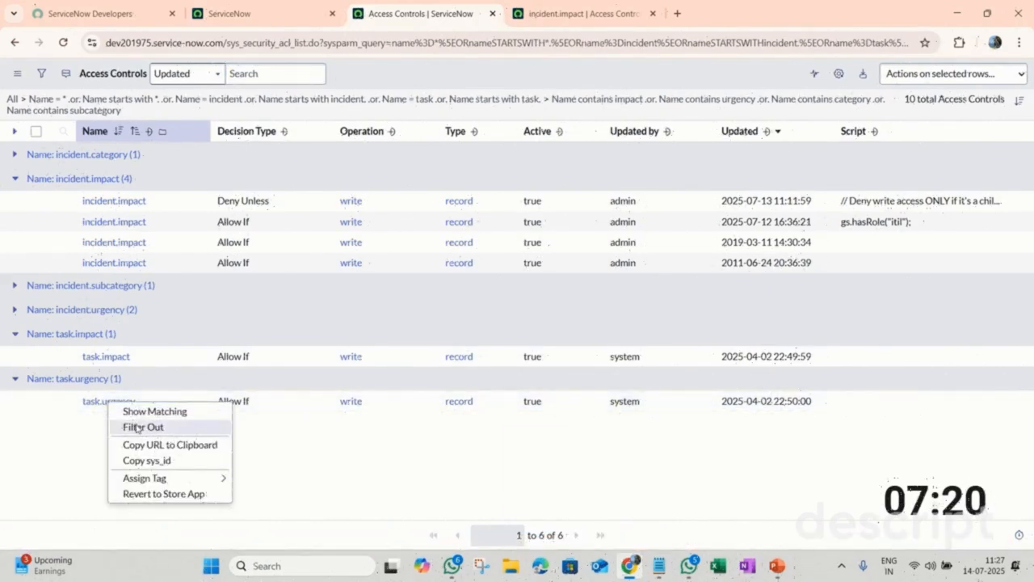
pyautogui.click(138, 427)
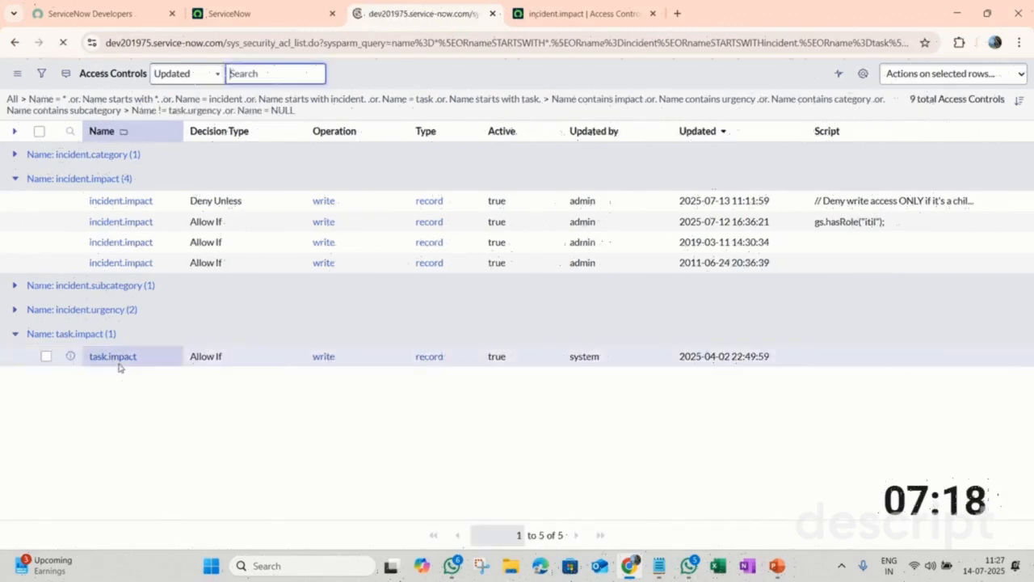
pyautogui.rightClick(120, 365)
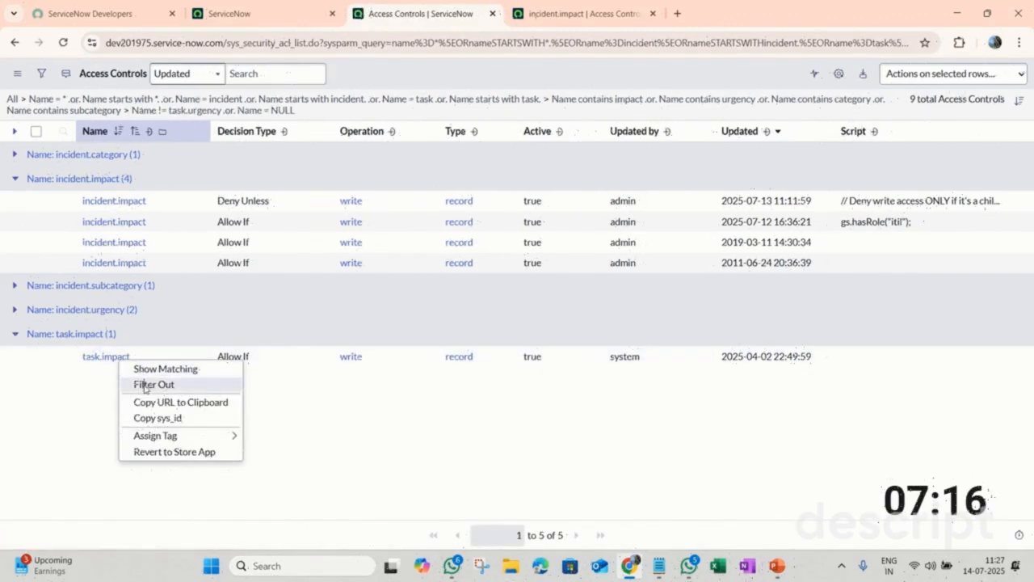
pyautogui.click(147, 384)
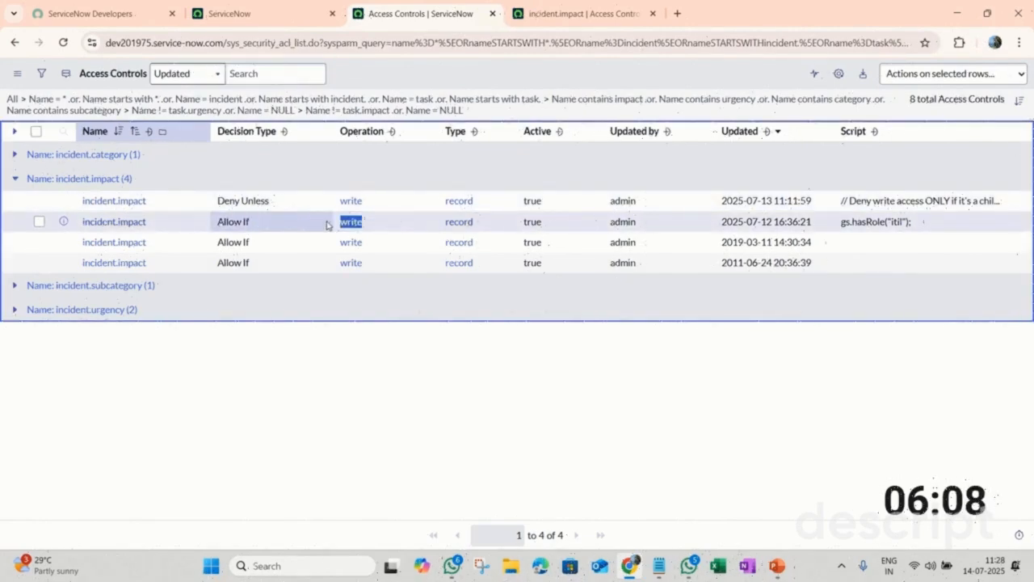
# Examine the Deny Unless write rule for incident.impact, including its settings, role requirement and the parent_incident and incident_manager condition in its script.
pyautogui.doubleClick(365, 223)
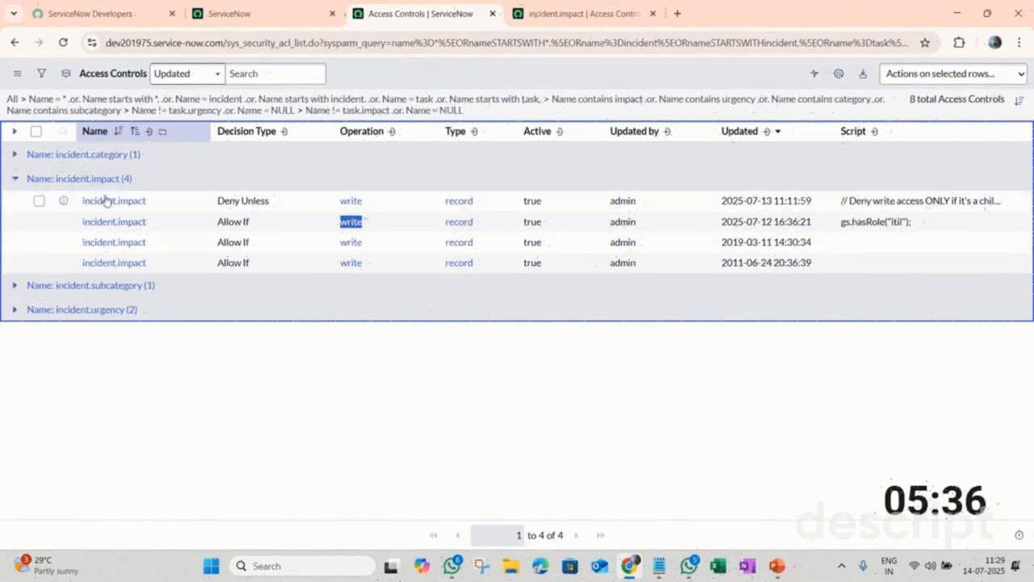
pyautogui.click(582, 14)
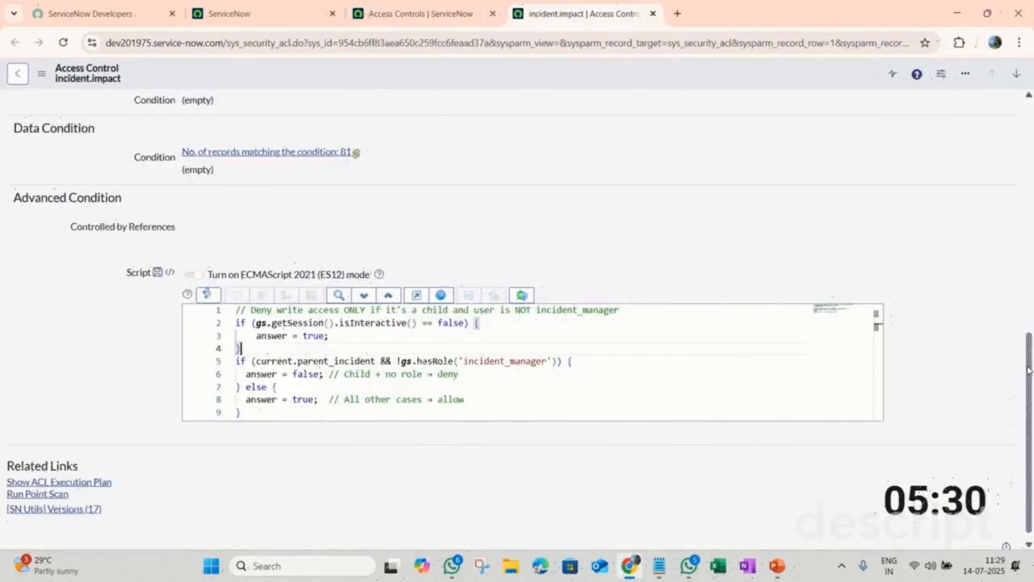
pyautogui.moveTo(1028, 370)
pyautogui.mouseDown()
pyautogui.moveTo(1020, 165)
pyautogui.moveTo(1031, 369)
pyautogui.mouseUp()
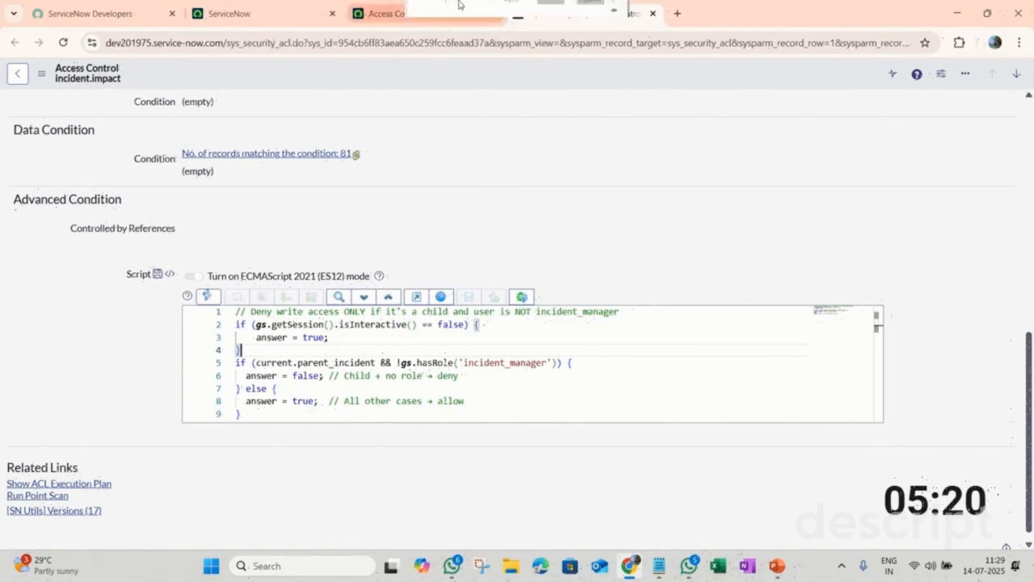
pyautogui.moveTo(233, 13)
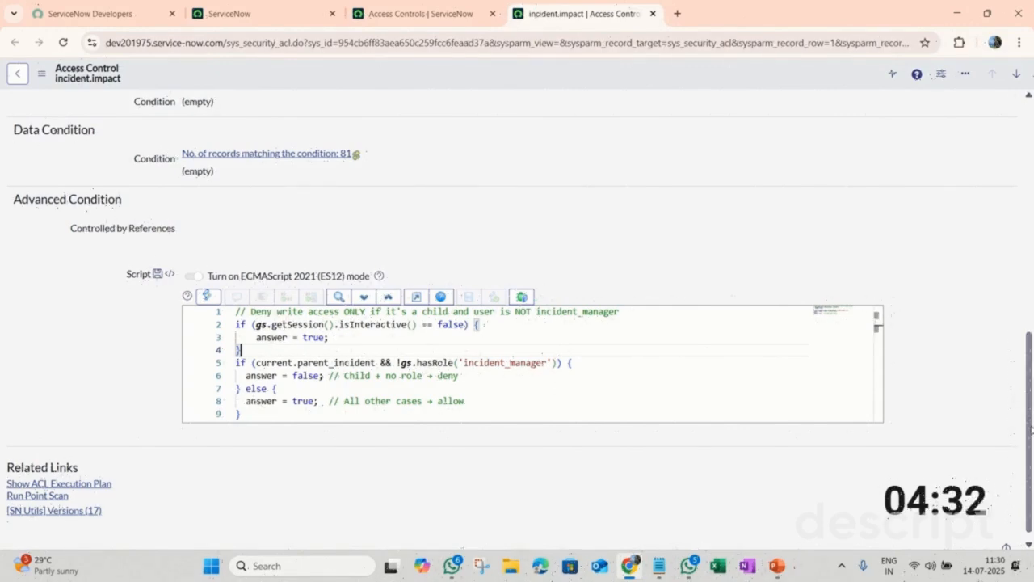
pyautogui.moveTo(1031, 430); pyautogui.dragTo(992, 194)
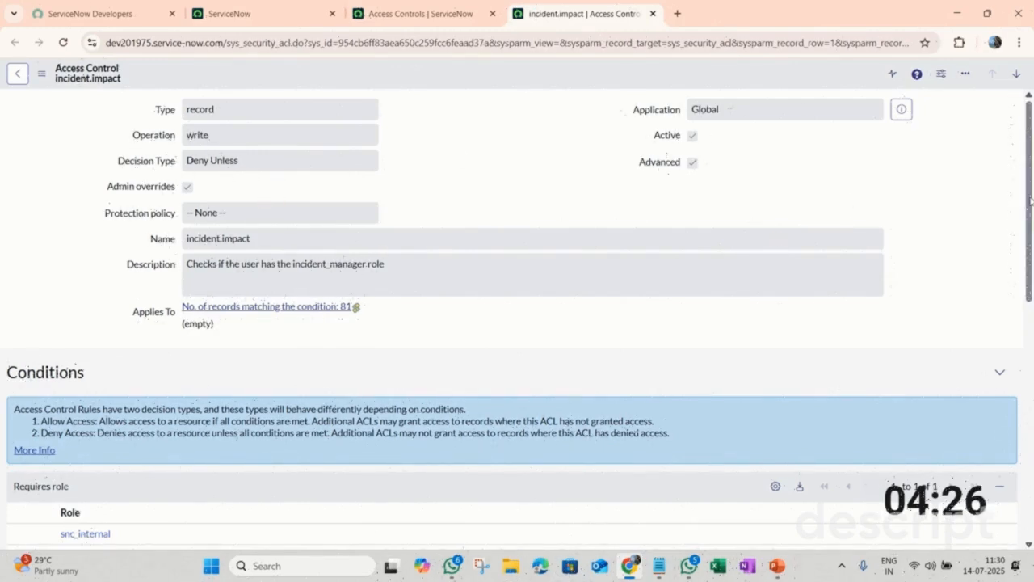
pyautogui.moveTo(1031, 200); pyautogui.dragTo(1033, 447)
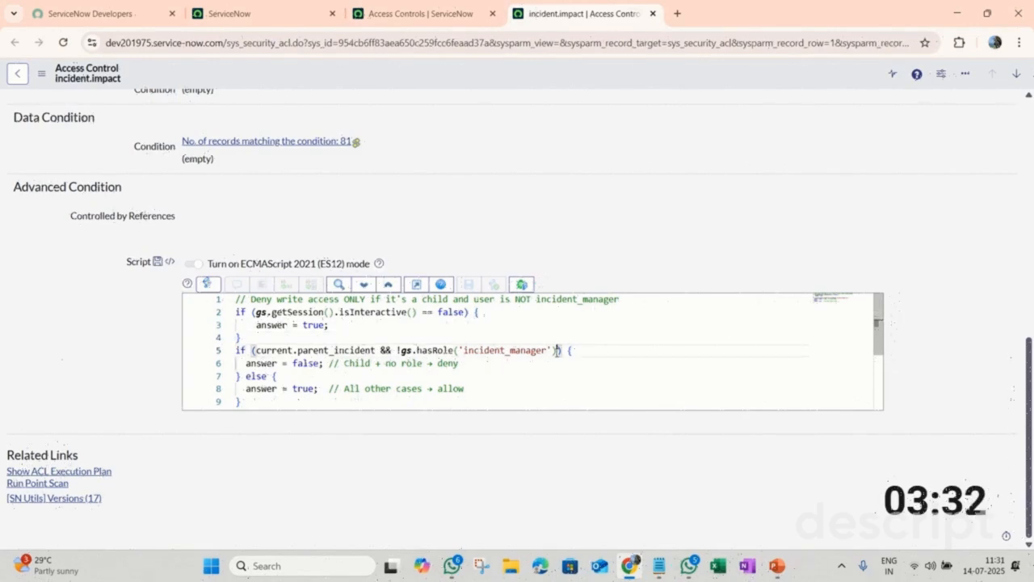
pyautogui.moveTo(560, 351); pyautogui.dragTo(253, 353)
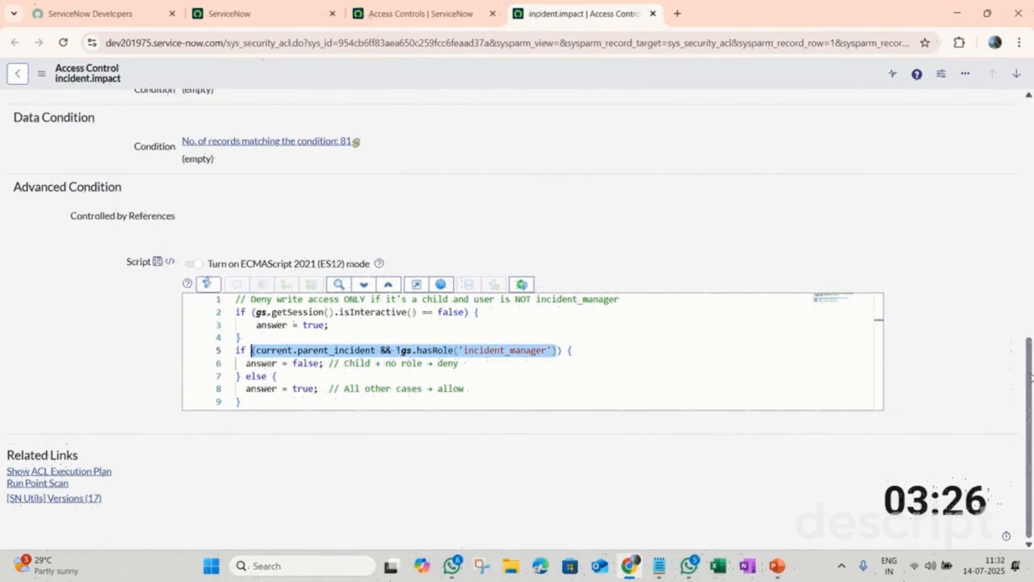
pyautogui.moveTo(1031, 377); pyautogui.dragTo(1031, 137)
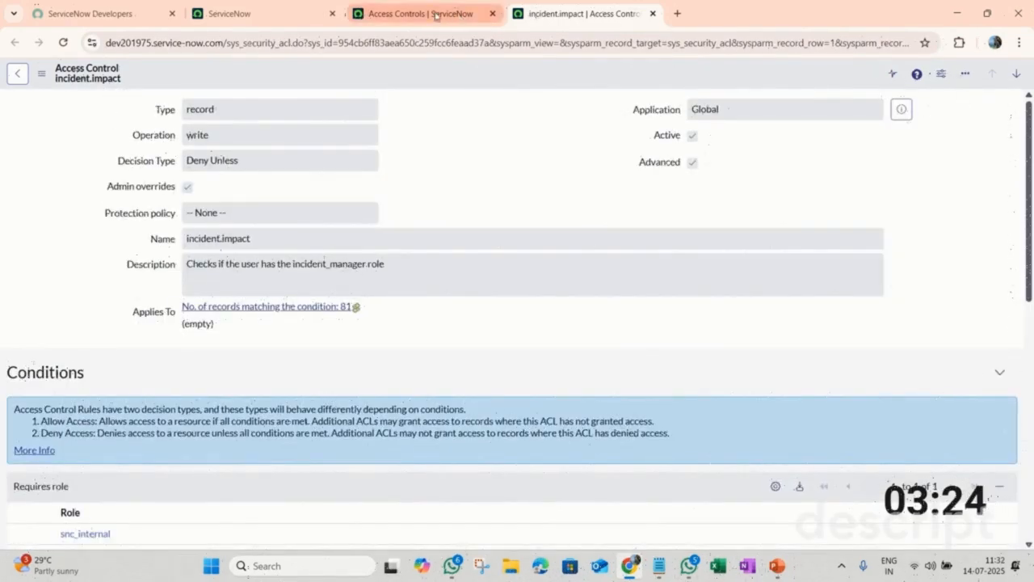
# Expand the incident.category group in the Access Controls list and open its write rule in a new browser tab.
pyautogui.click(435, 15)
pyautogui.click(14, 154)
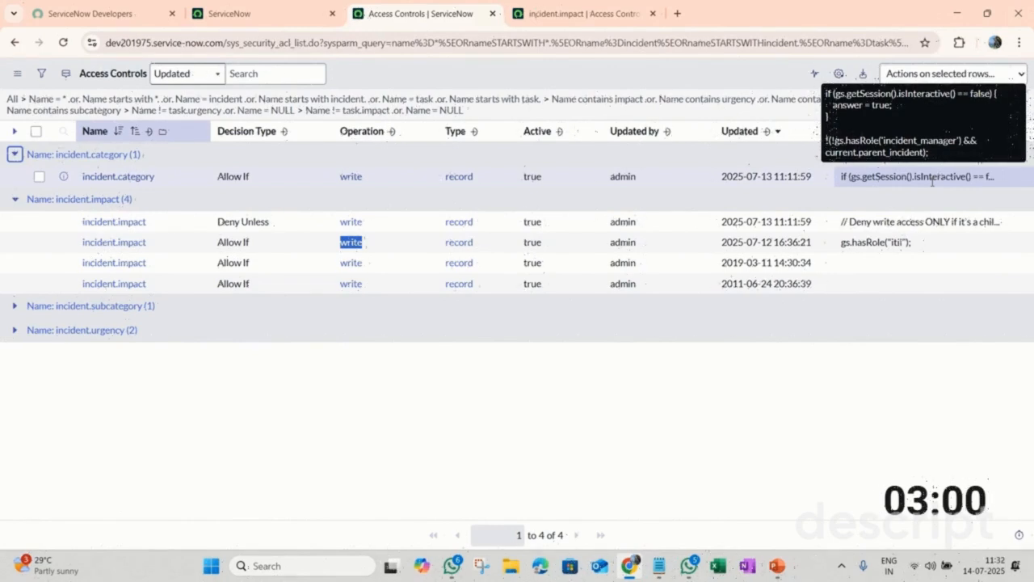
pyautogui.rightClick(64, 179)
pyautogui.click(103, 194)
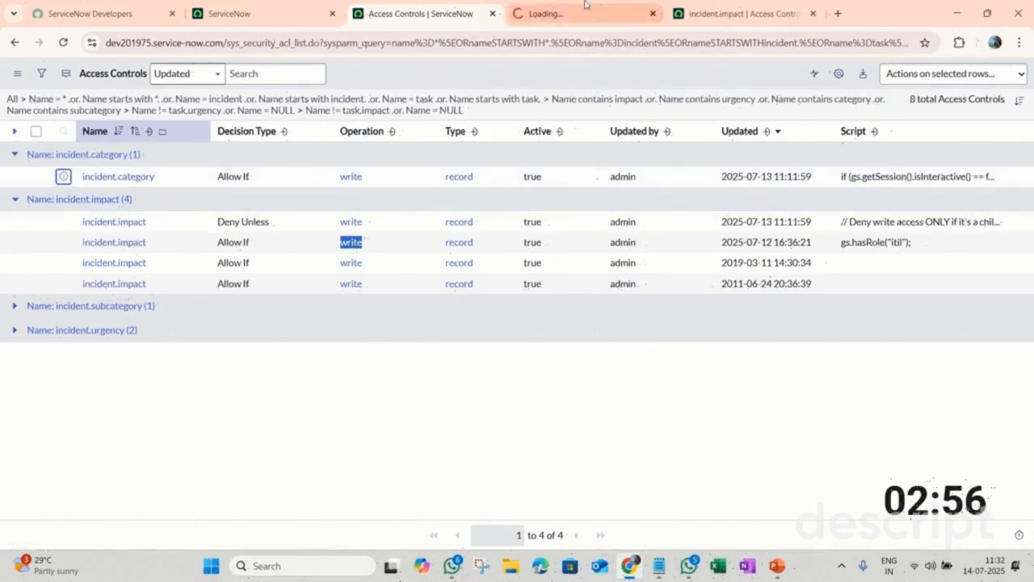
pyautogui.click(583, 6)
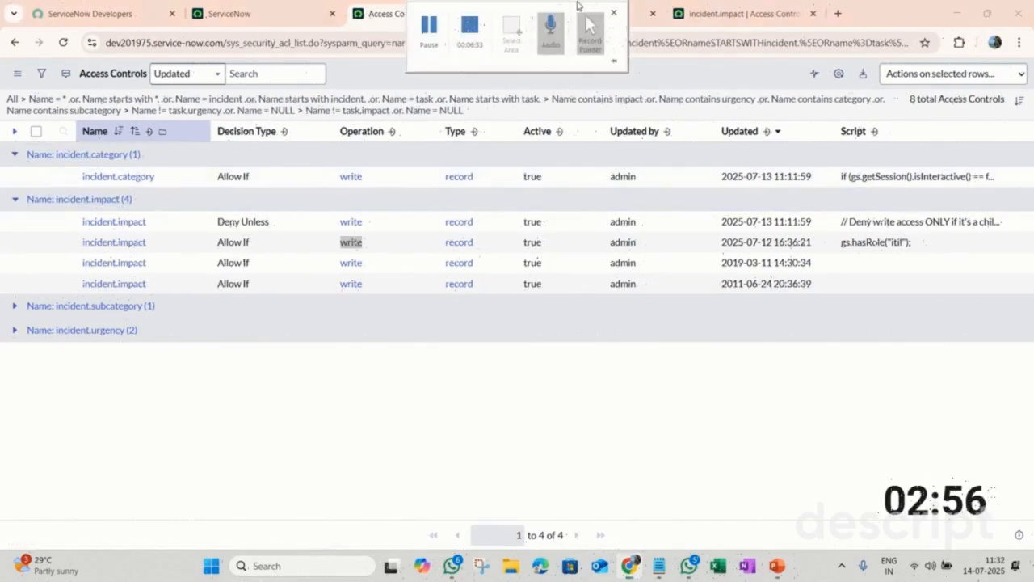
pyautogui.click(636, 16)
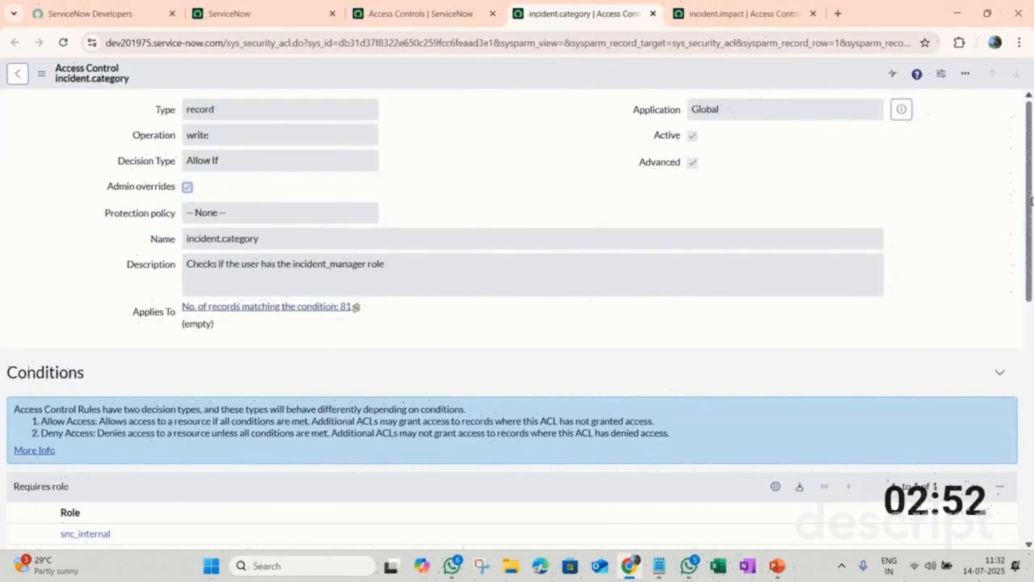
# Examine the incident.category rule's script, covering the non-interactive session check and the incident_manager and parent_incident expression.
pyautogui.moveTo(1032, 201); pyautogui.dragTo(1032, 447)
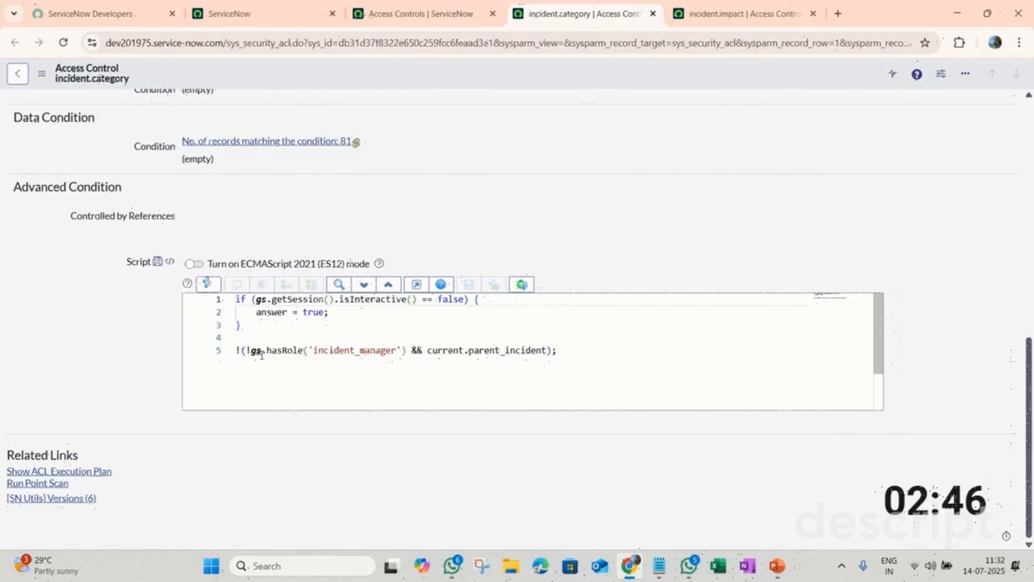
pyautogui.click(355, 312)
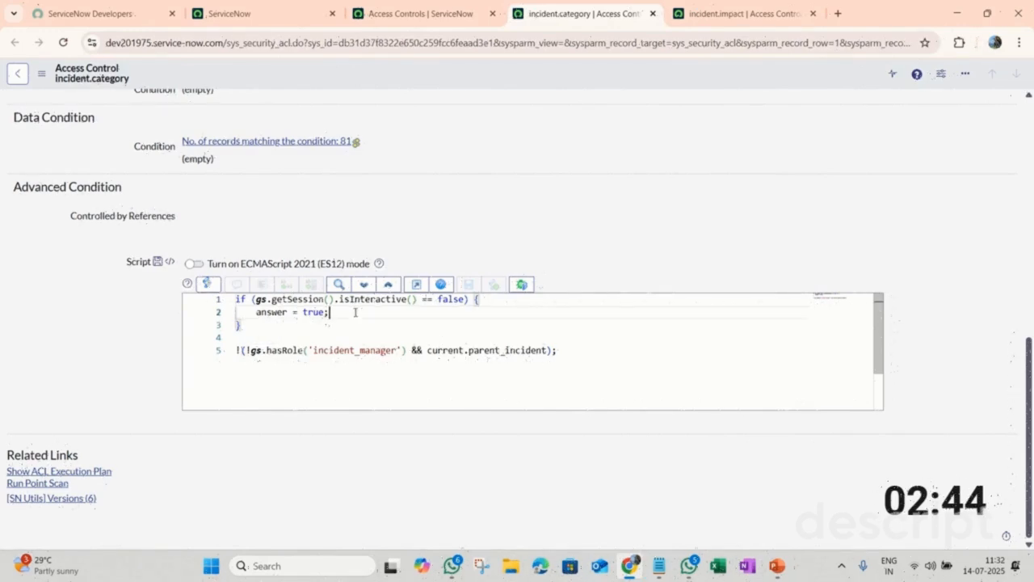
pyautogui.moveTo(355, 312); pyautogui.dragTo(208, 266)
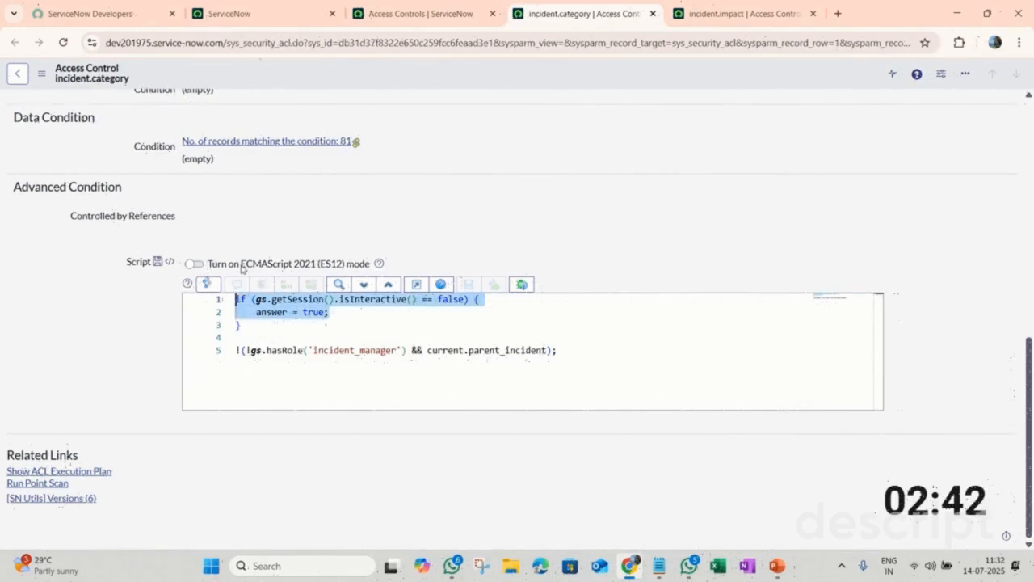
pyautogui.click(278, 328)
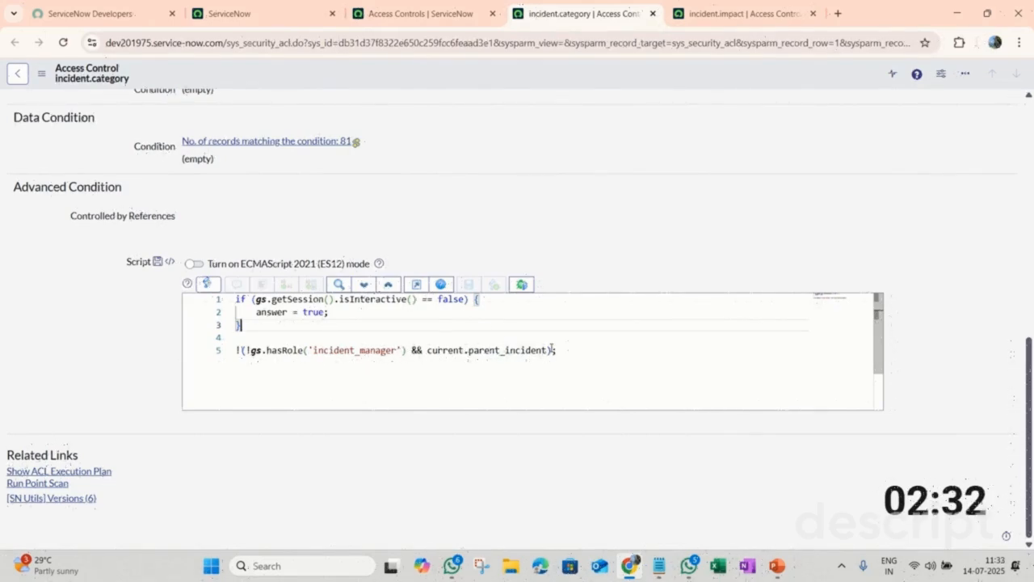
pyautogui.press('Down')
pyautogui.press('Down')
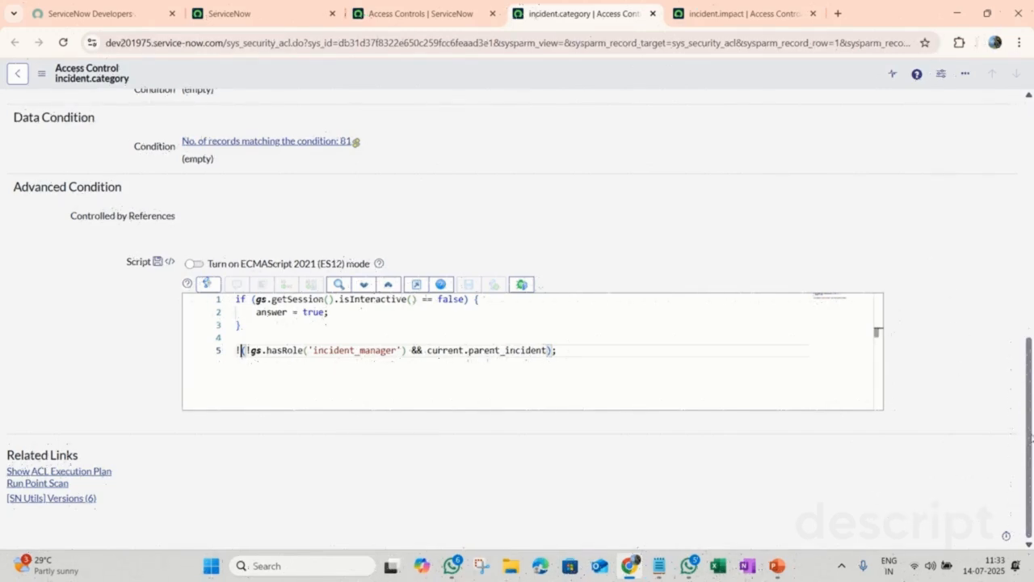
pyautogui.moveTo(1030, 437); pyautogui.dragTo(993, 138)
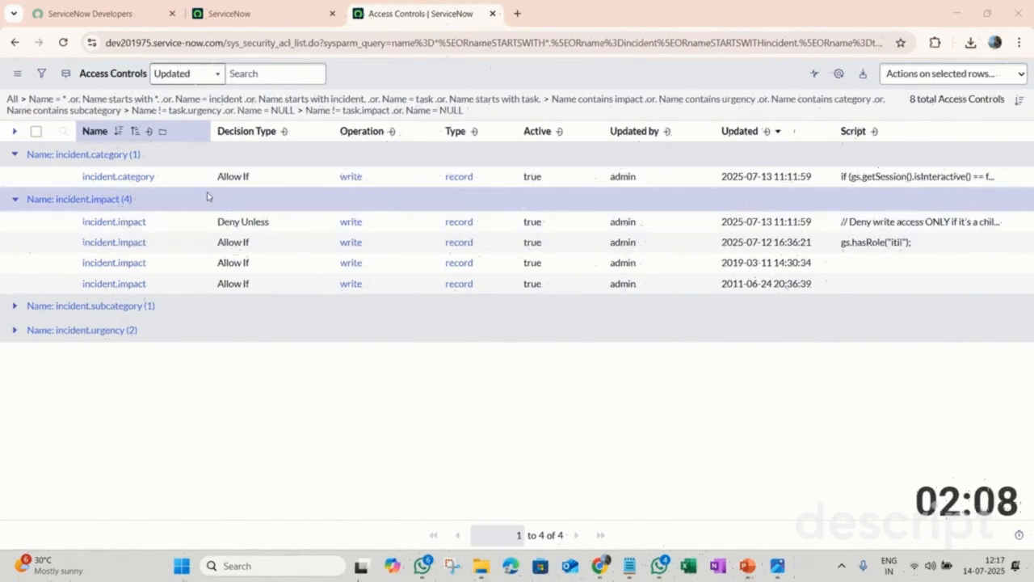
# Expand the incident.subcategory and incident.urgency groups and open the Deny Unless incident.urgency rule in a new browser tab.
pyautogui.click(15, 306)
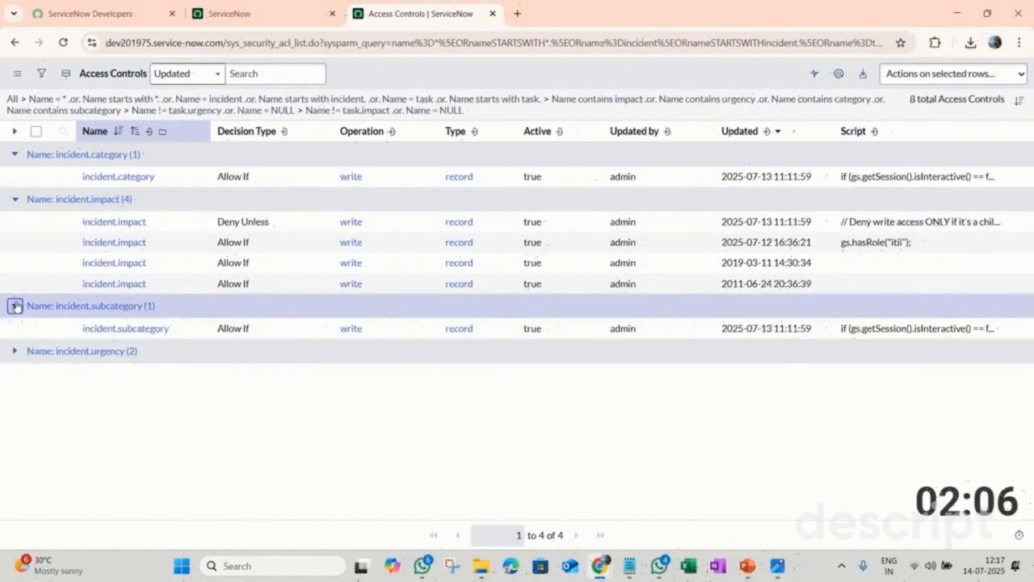
pyautogui.click(12, 352)
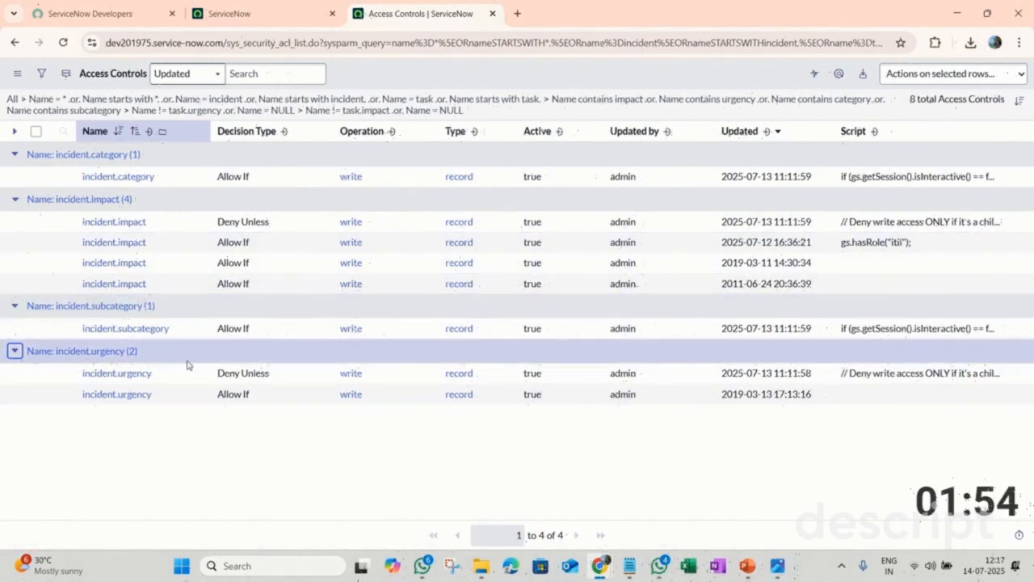
pyautogui.rightClick(65, 377)
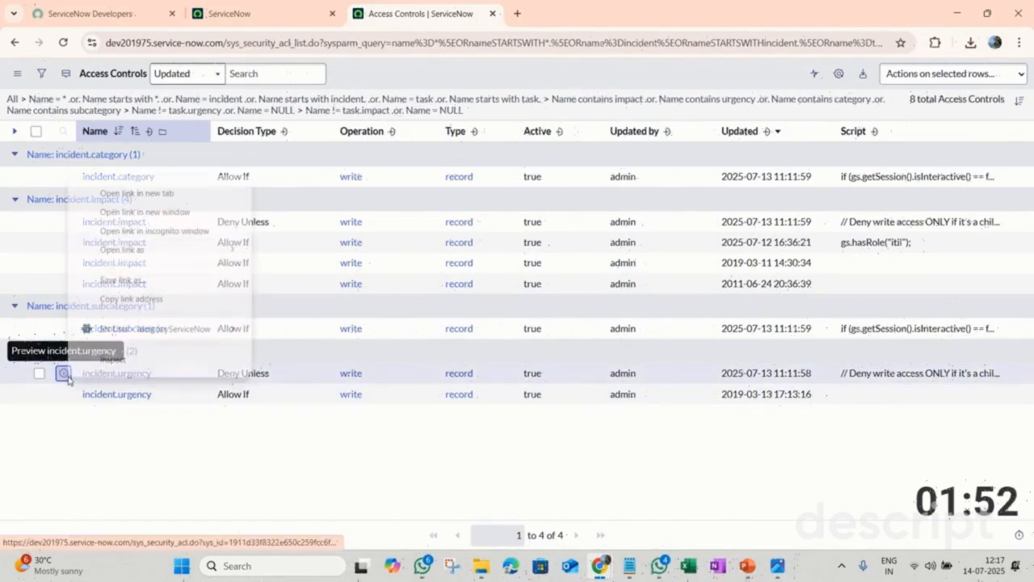
pyautogui.click(145, 196)
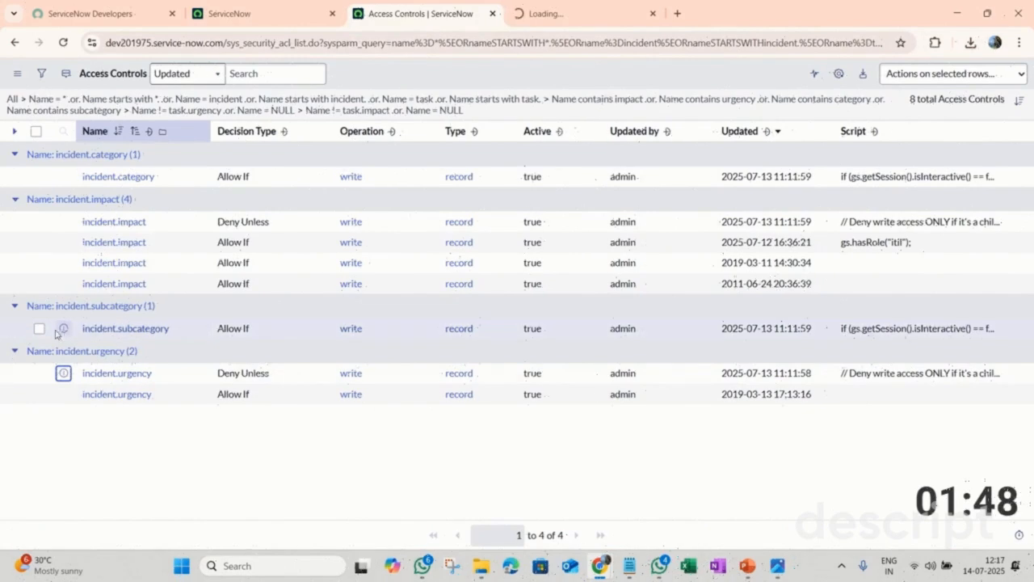
# Open the incident.subcategory write rule in a new browser tab and bring its Advanced Condition script into view.
pyautogui.rightClick(62, 331)
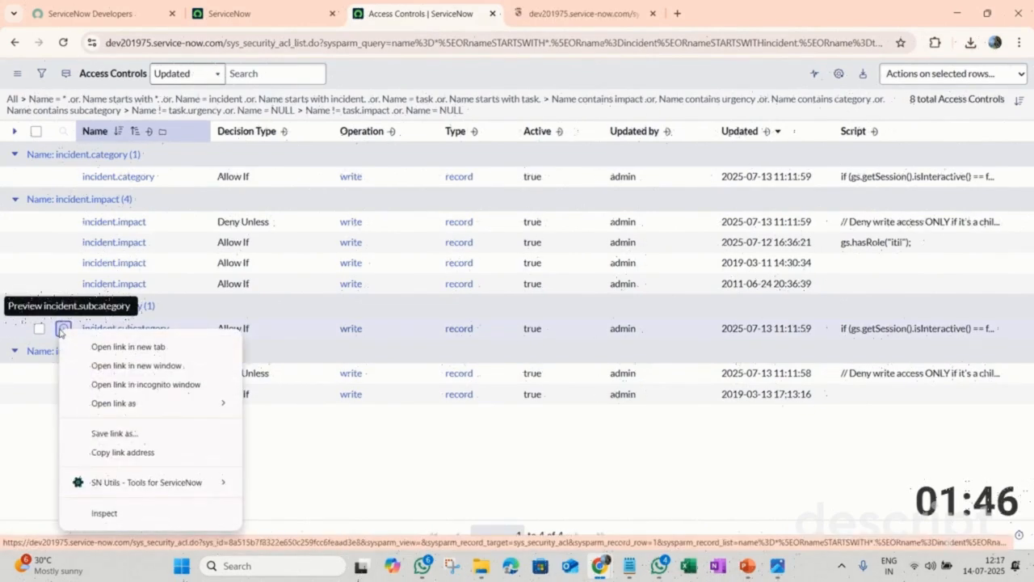
pyautogui.click(127, 346)
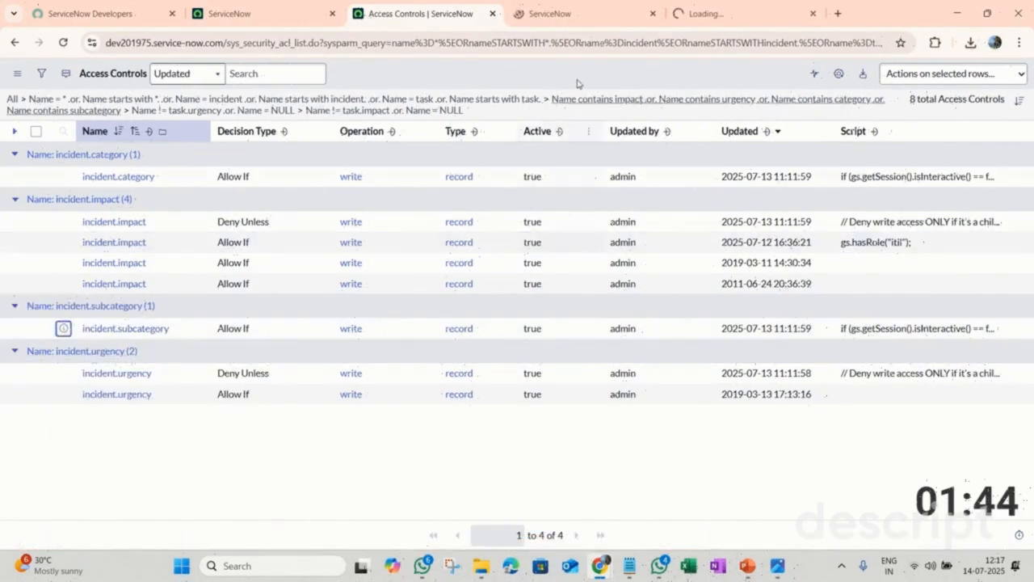
pyautogui.click(710, 13)
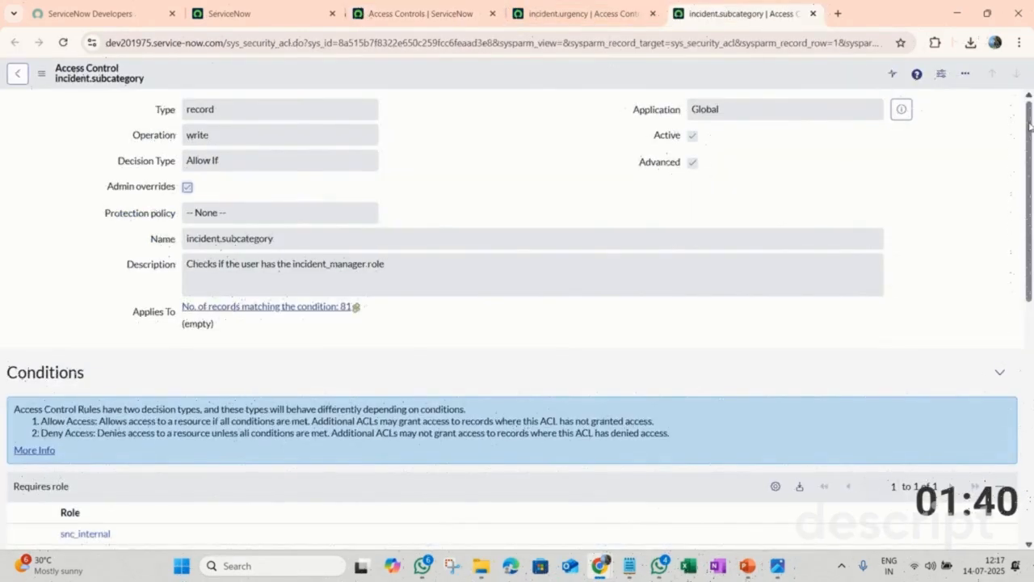
pyautogui.moveTo(1032, 125); pyautogui.dragTo(1032, 375)
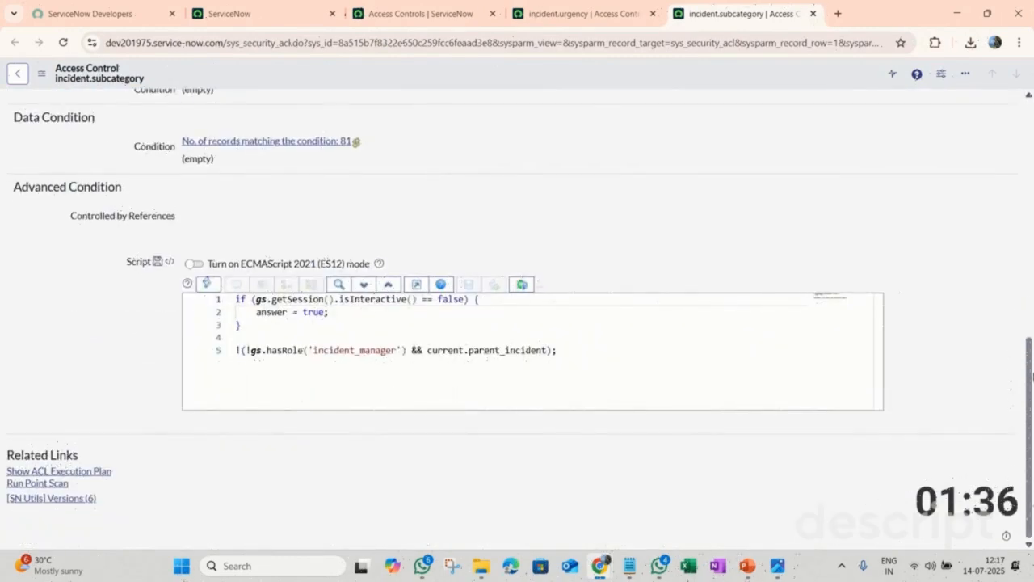
# Examine the incident_manager and parent_incident expression with its outer negation in the incident.subcategory script, and close that rule's tab.
pyautogui.click(241, 350)
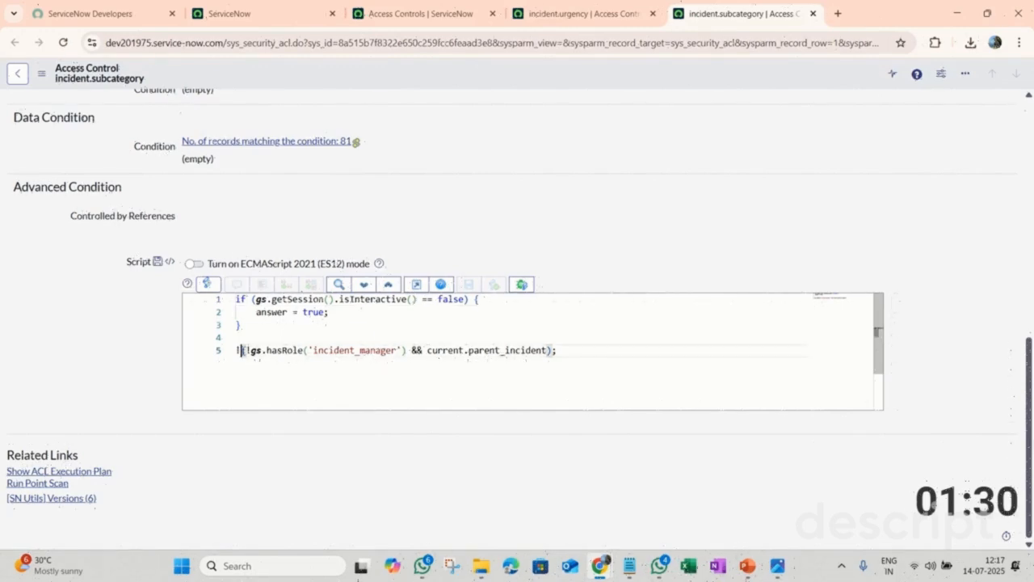
pyautogui.press('BackSpace')
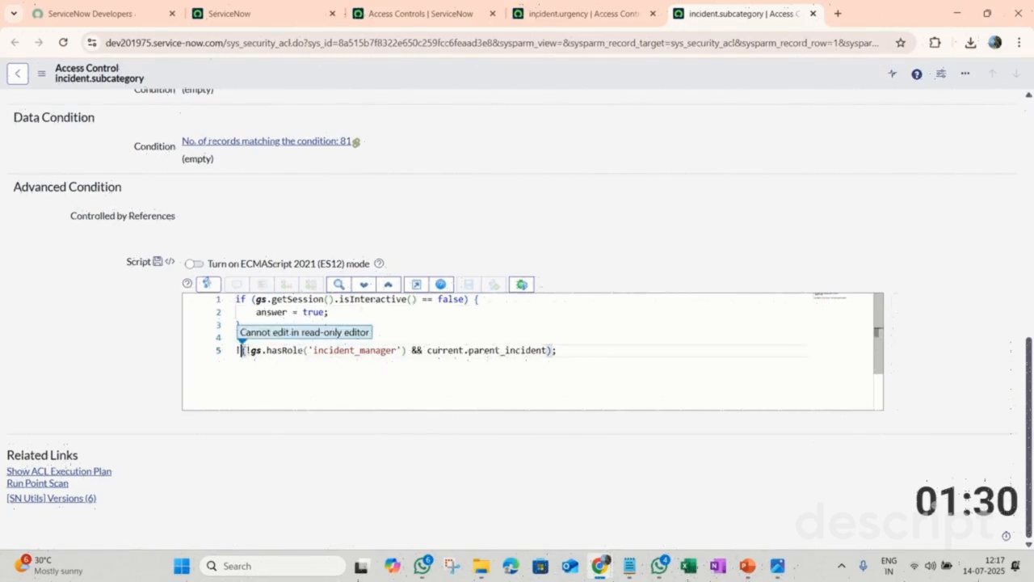
pyautogui.click(559, 366)
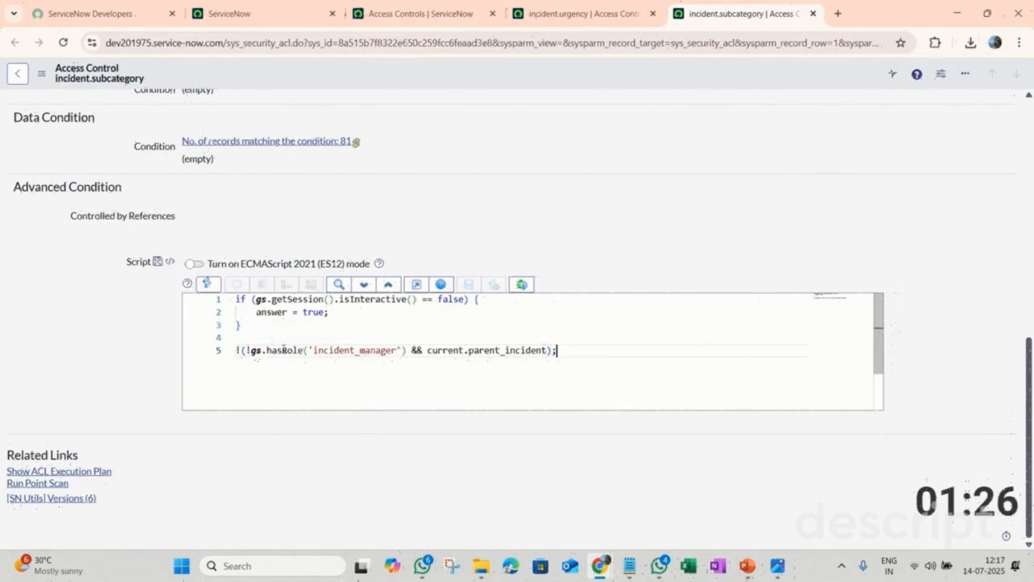
pyautogui.click(245, 350)
pyautogui.moveTo(245, 350); pyautogui.dragTo(398, 349)
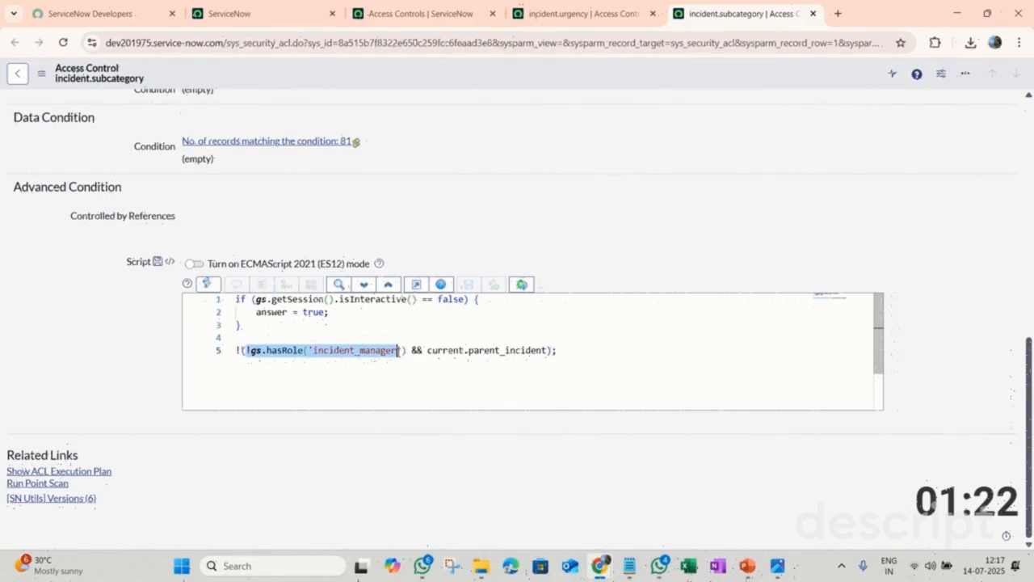
pyautogui.click(554, 350)
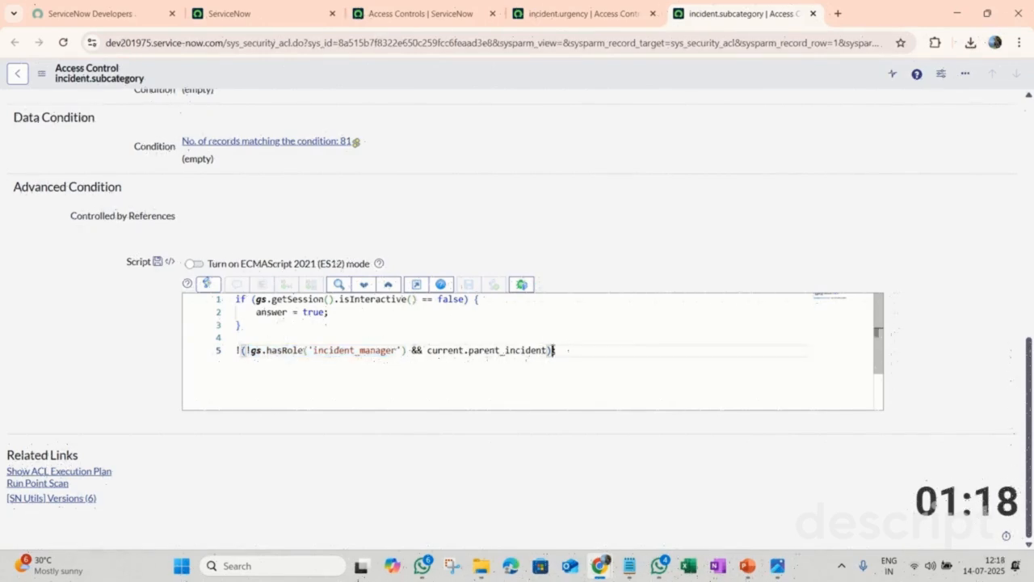
pyautogui.moveTo(505, 350); pyautogui.dragTo(304, 361)
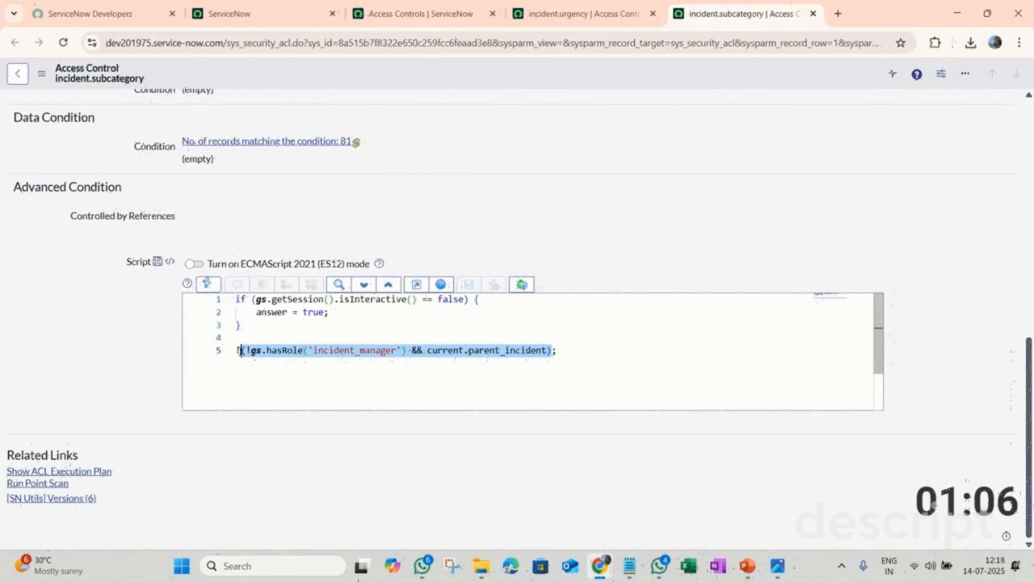
pyautogui.click(240, 350)
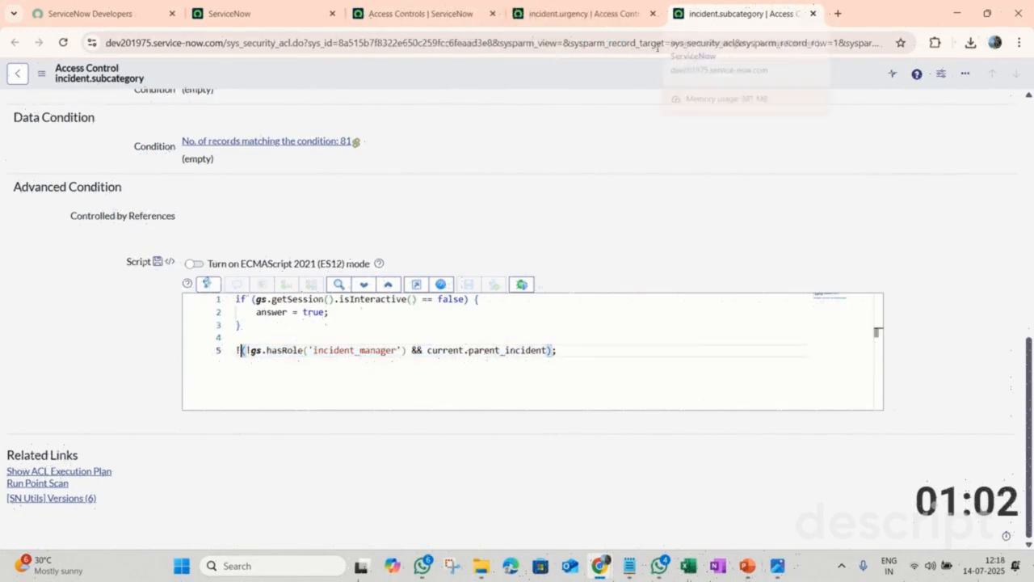
pyautogui.click(814, 14)
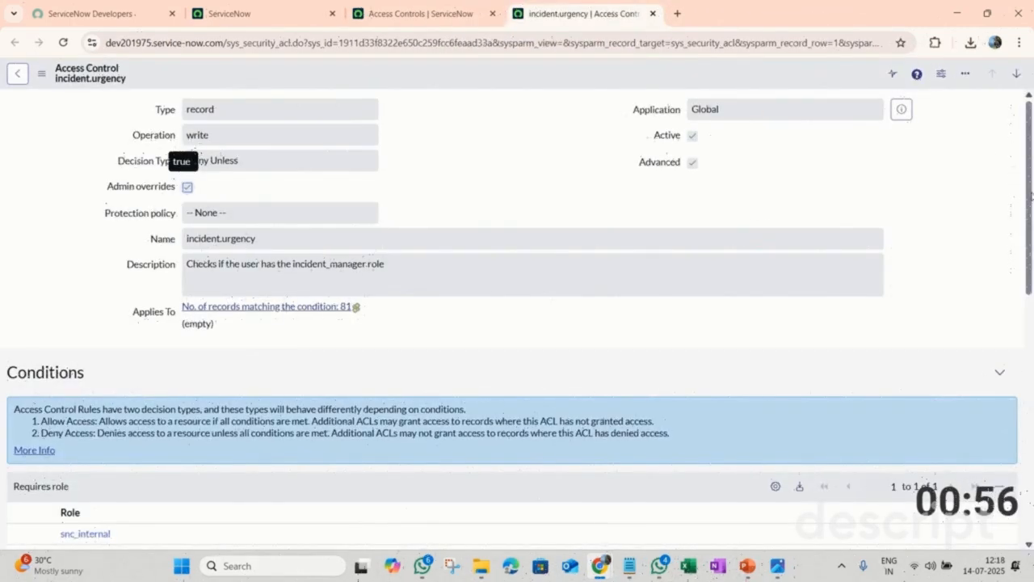
# Examine the Deny Unless incident.urgency rule's script, highlighting the non-interactive session check, and close its tab to return to the Access Controls list.
pyautogui.moveTo(1031, 196); pyautogui.dragTo(1031, 440)
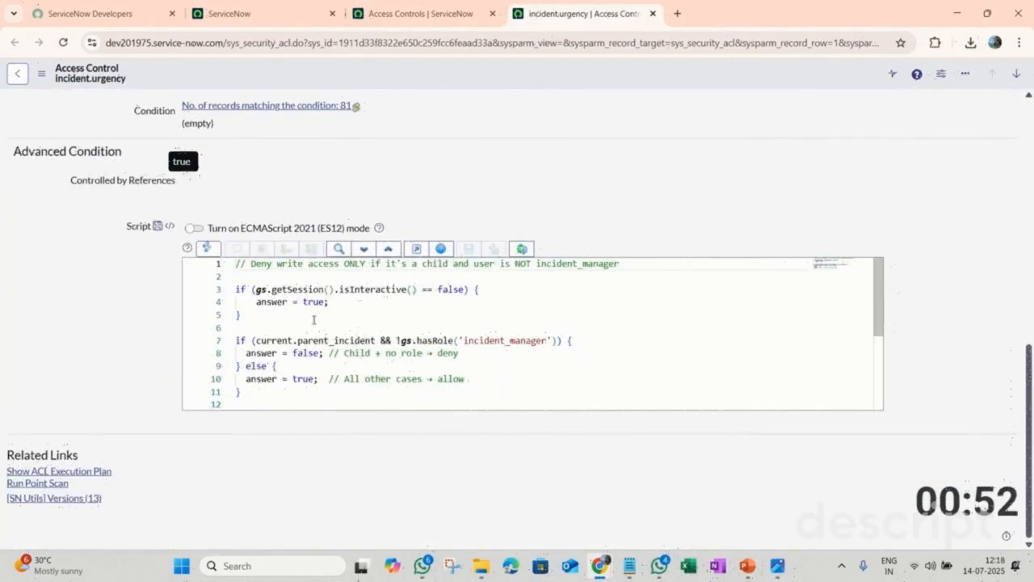
pyautogui.moveTo(242, 315); pyautogui.dragTo(234, 276)
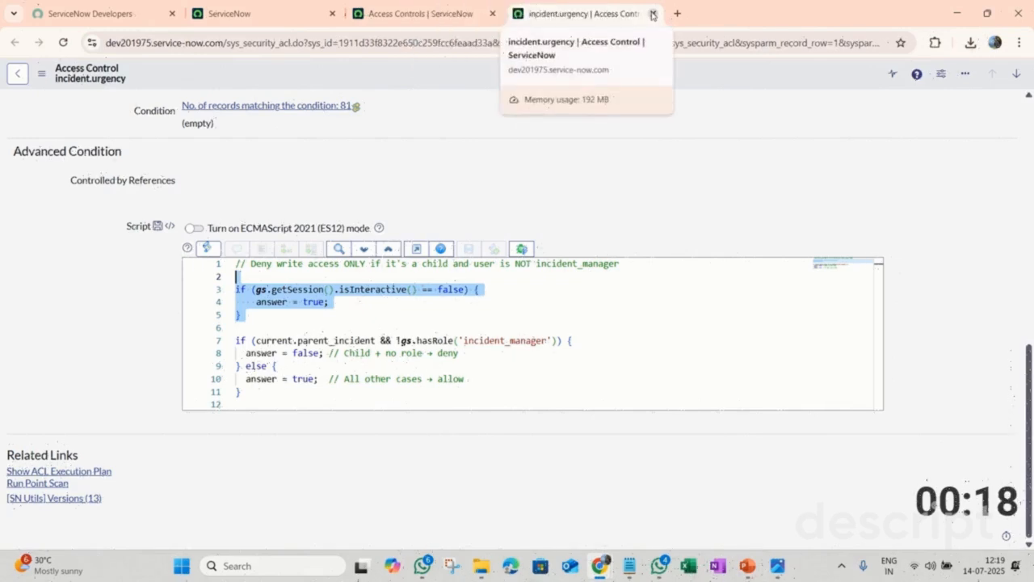
pyautogui.click(653, 14)
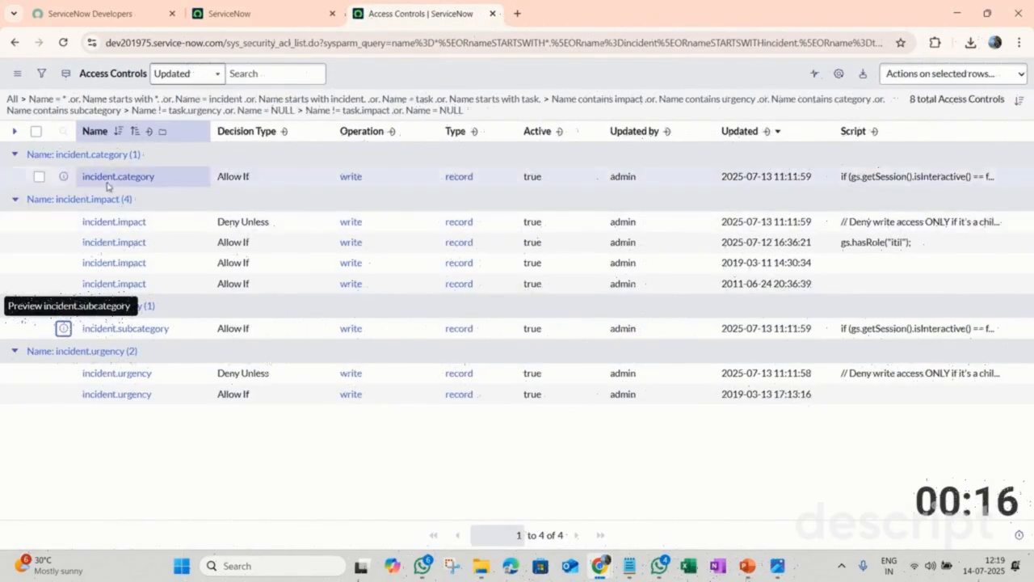